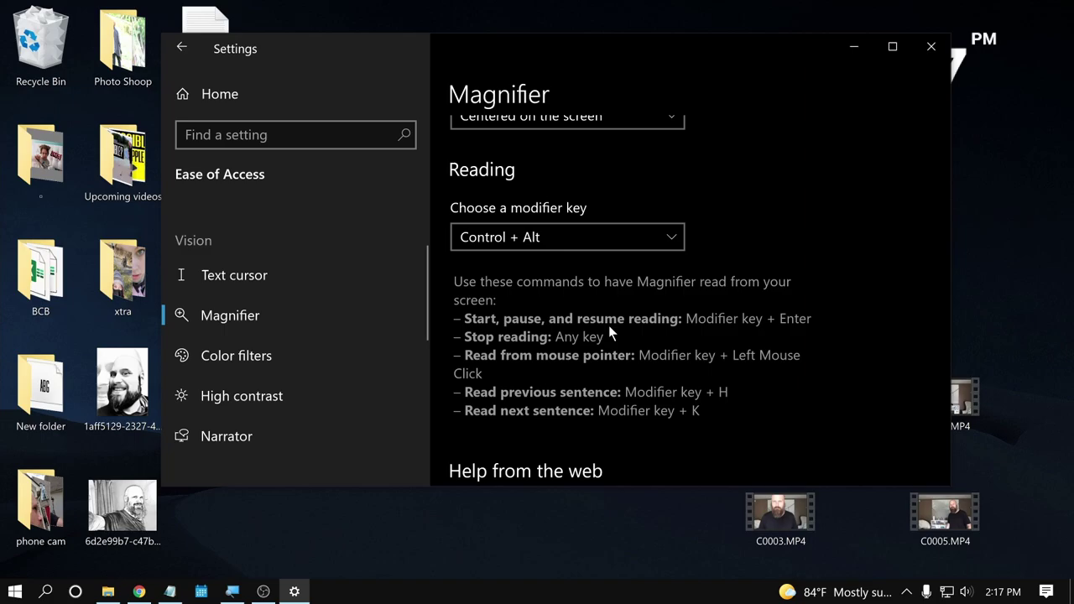
key(super)
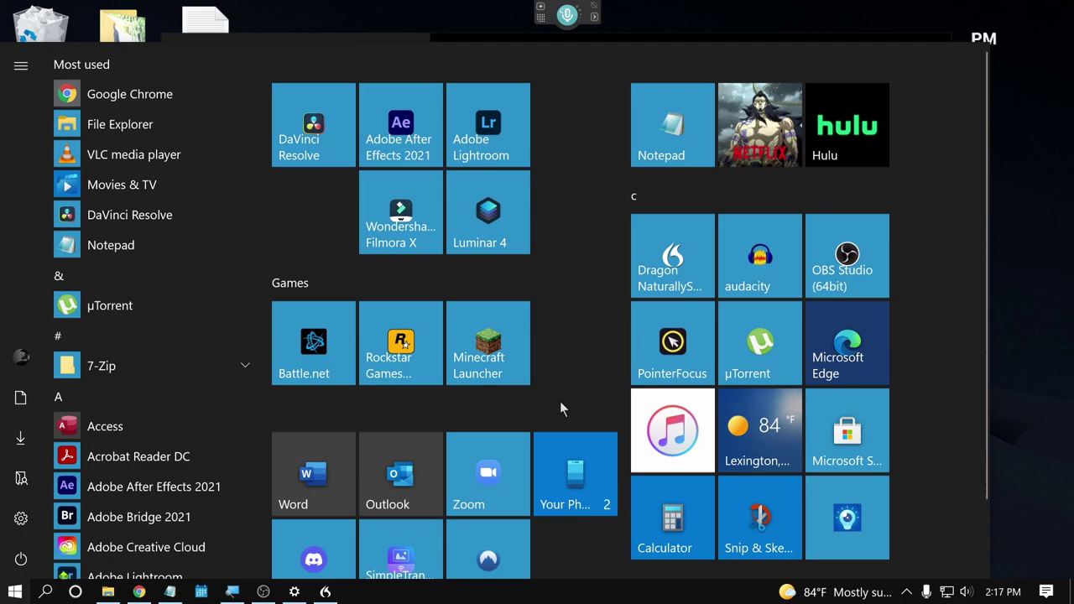
key(Escape)
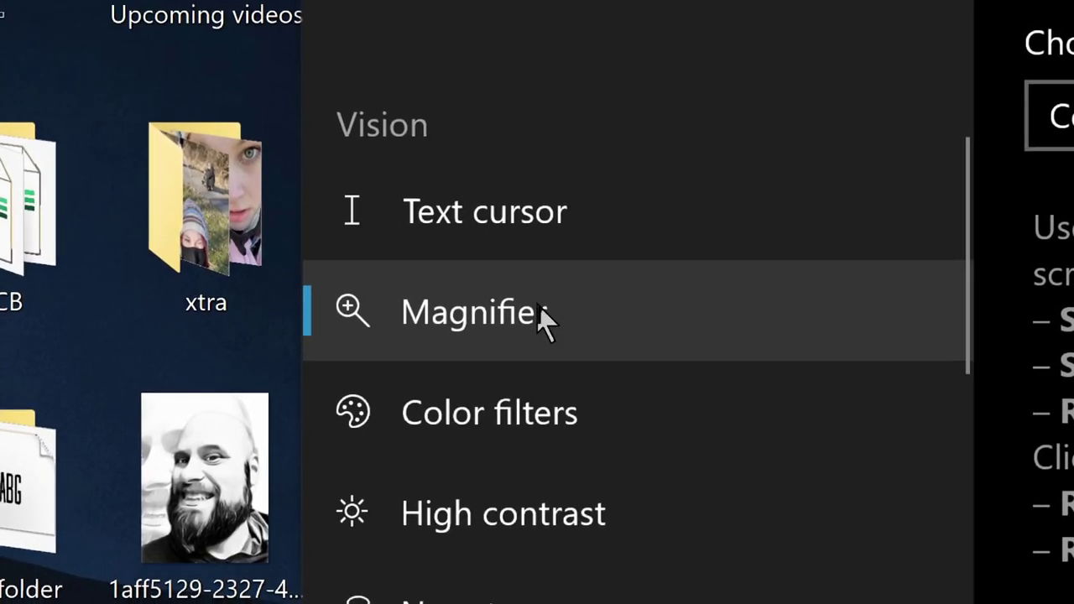
Step: Find Magnifier's reading modifier key dropdown and check its choices, keeping Control + Alt
scroll(538, 306, up, 2)
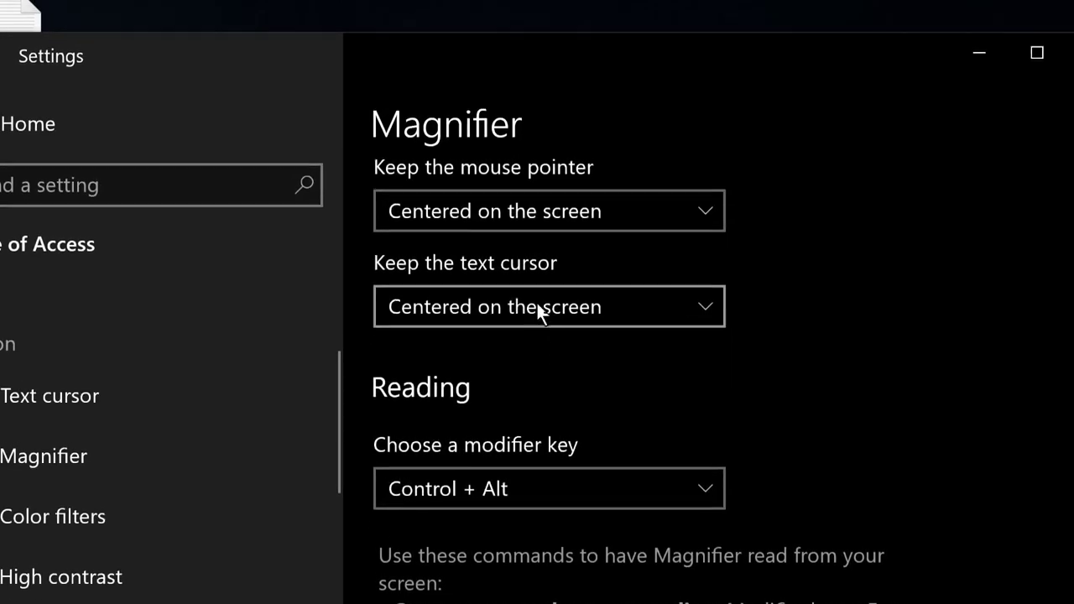
scroll(537, 307, up, 2)
scroll(538, 305, up, 2)
scroll(538, 305, up, 2)
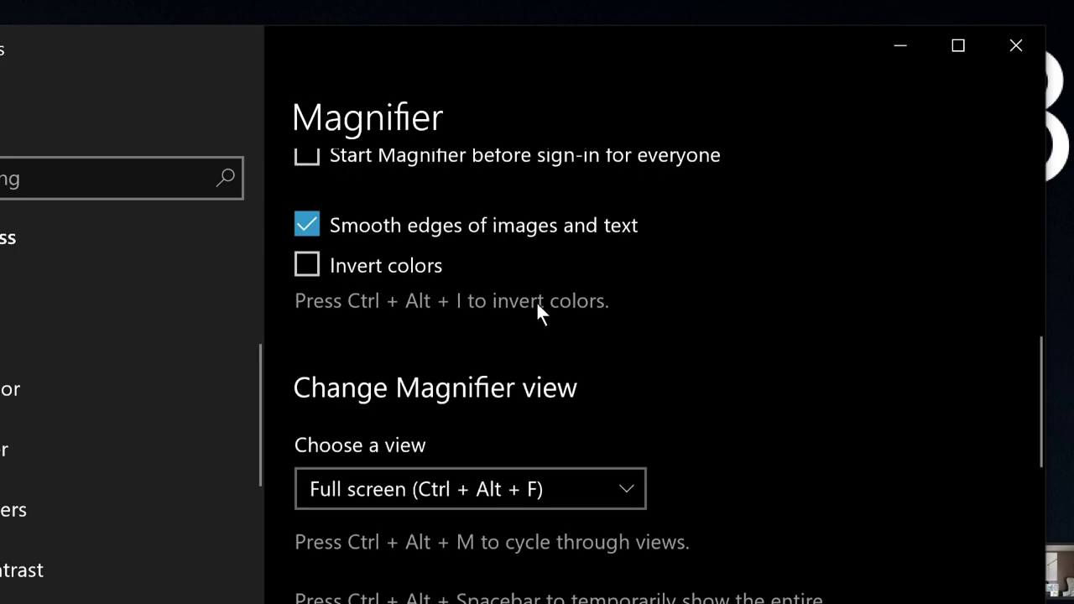
scroll(538, 305, down, 7)
scroll(537, 306, down, 4)
scroll(537, 305, up, 2)
scroll(538, 306, up, 2)
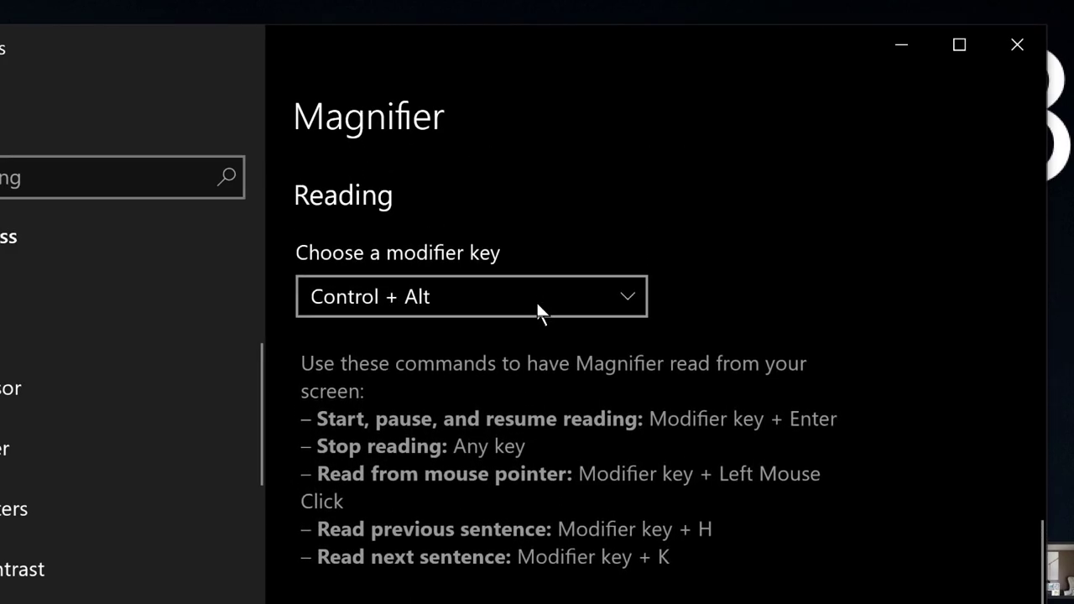
scroll(538, 306, up, 1)
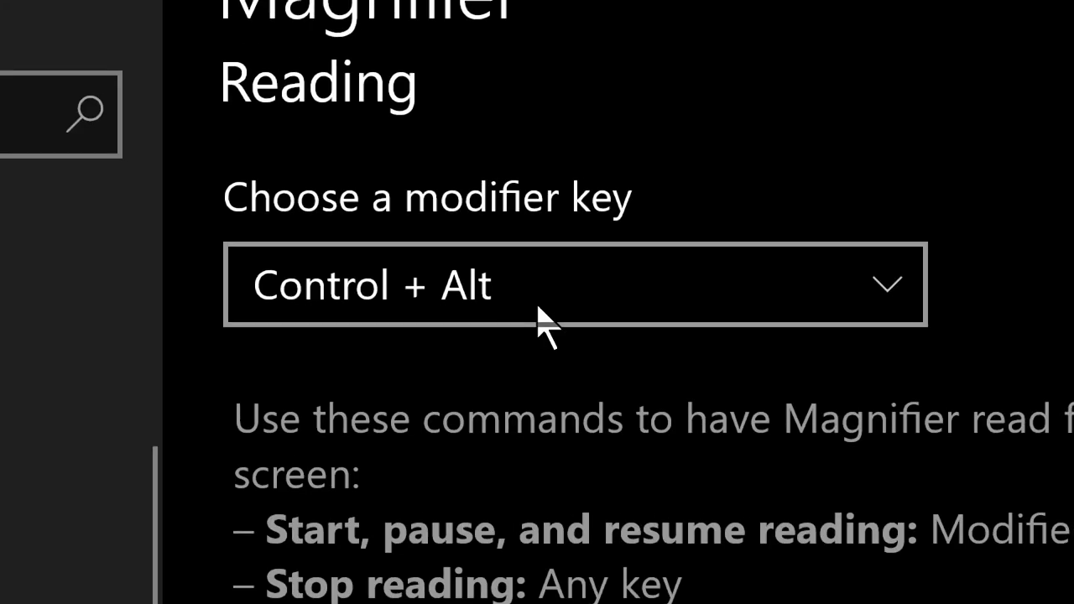
click(538, 308)
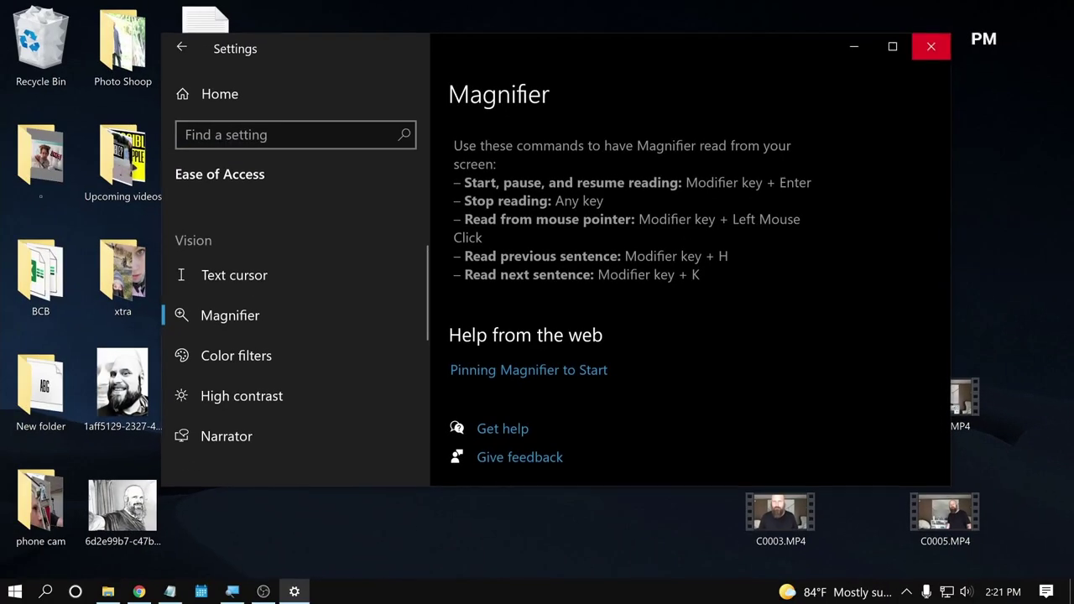
Step: Close the Windows Settings window and scroll up in the browser
click(914, 44)
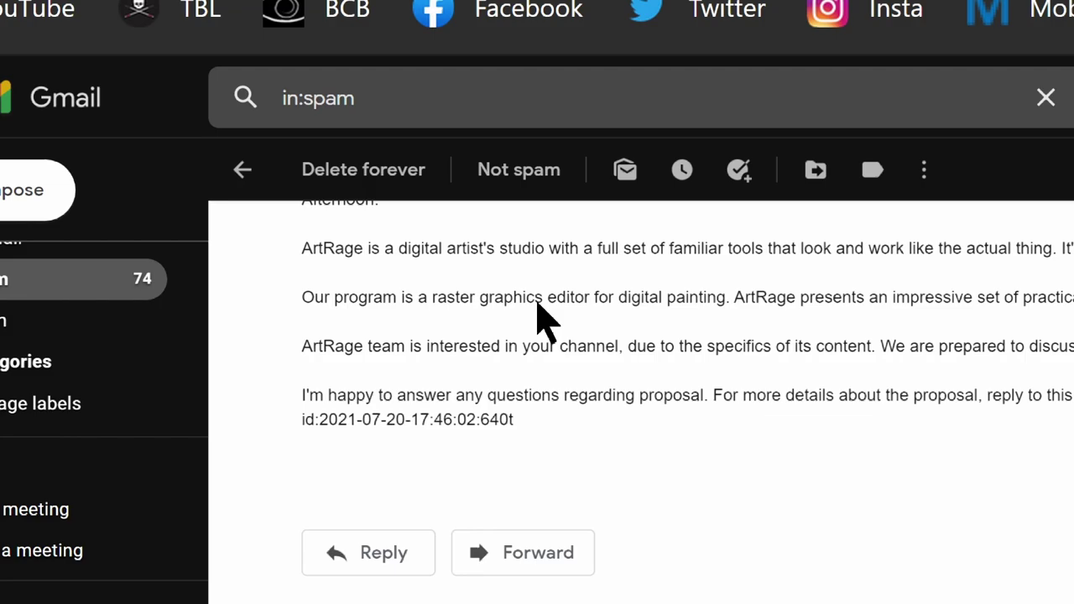
scroll(534, 319, up, 3)
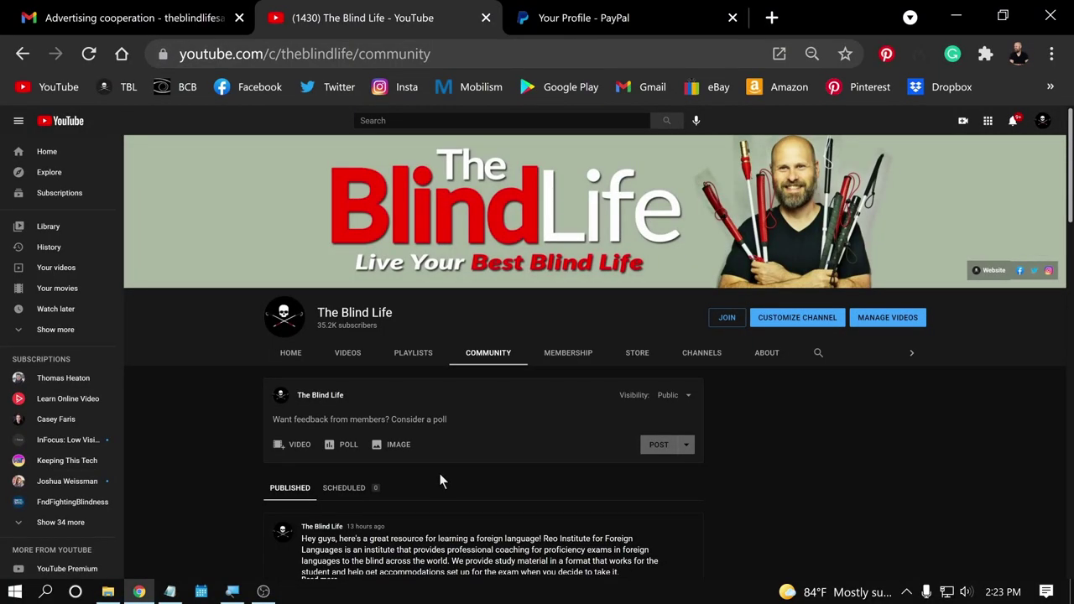
scroll(414, 472, down, 1)
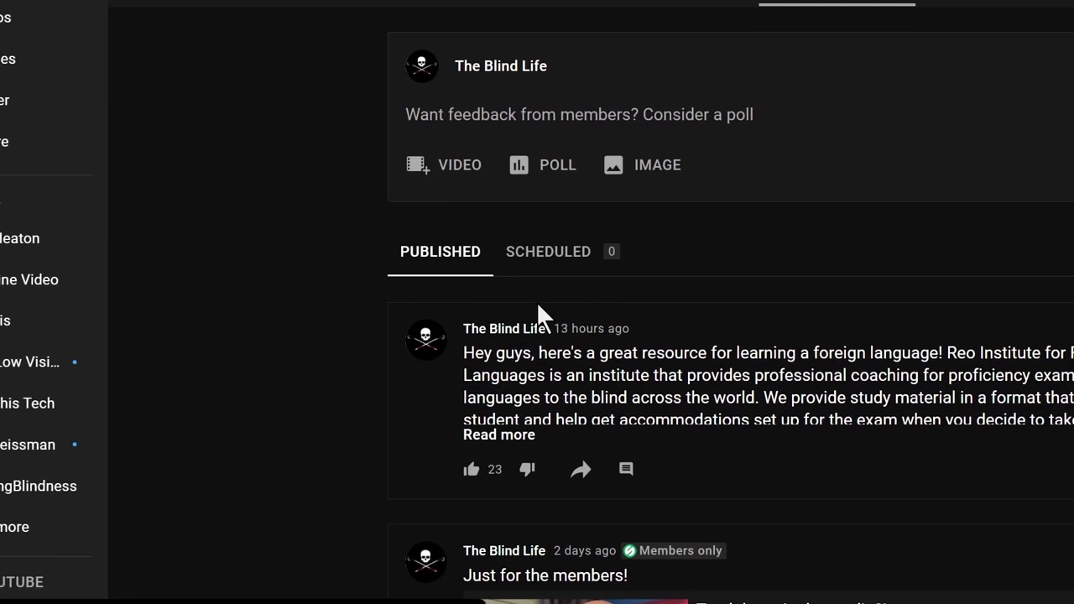
scroll(538, 312, up, 1)
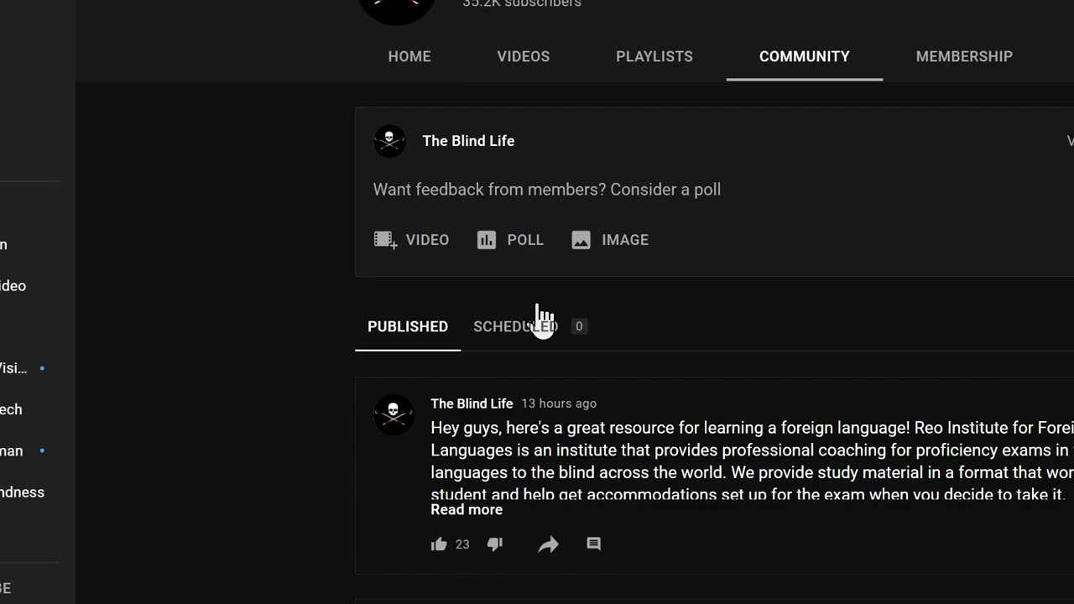
scroll(541, 317, down, 3)
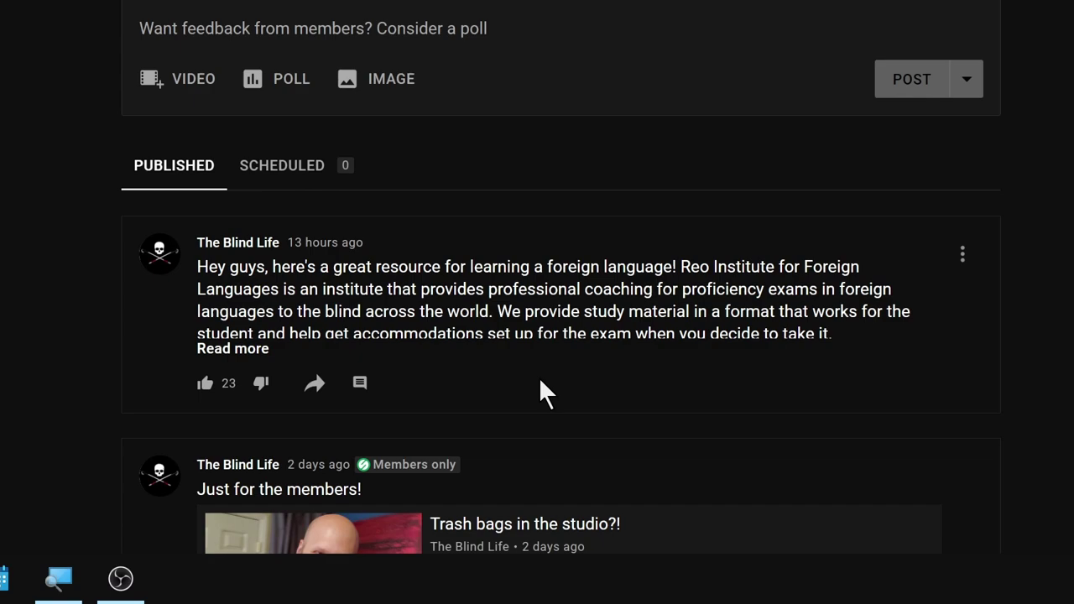
scroll(538, 377, down, 4)
scroll(539, 323, down, 2)
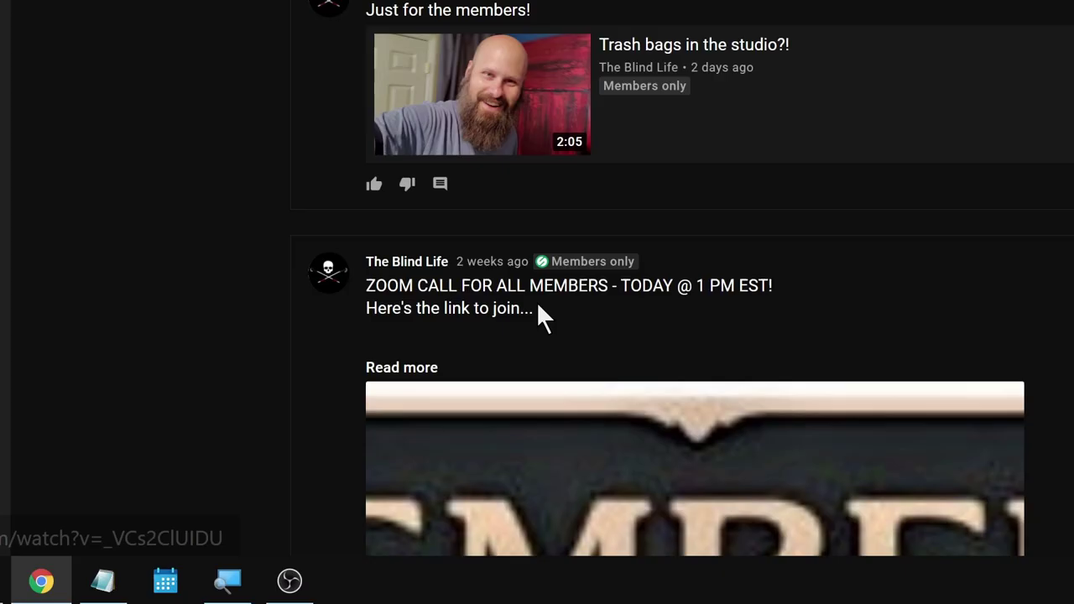